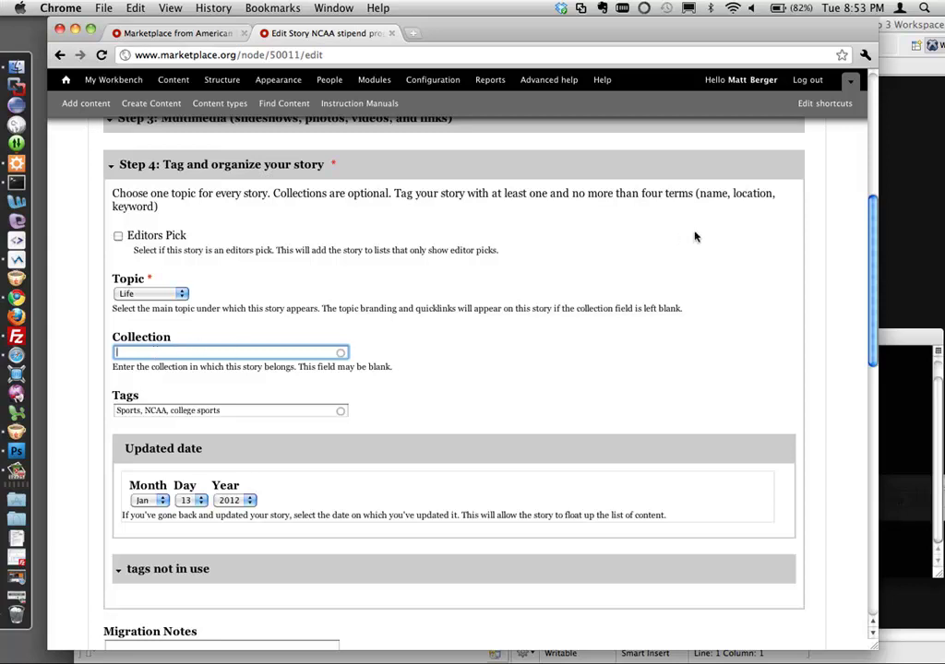
Leave the story edit form for the list of all site content and check the options of the content type filter.
scroll(872, 295, up, 5)
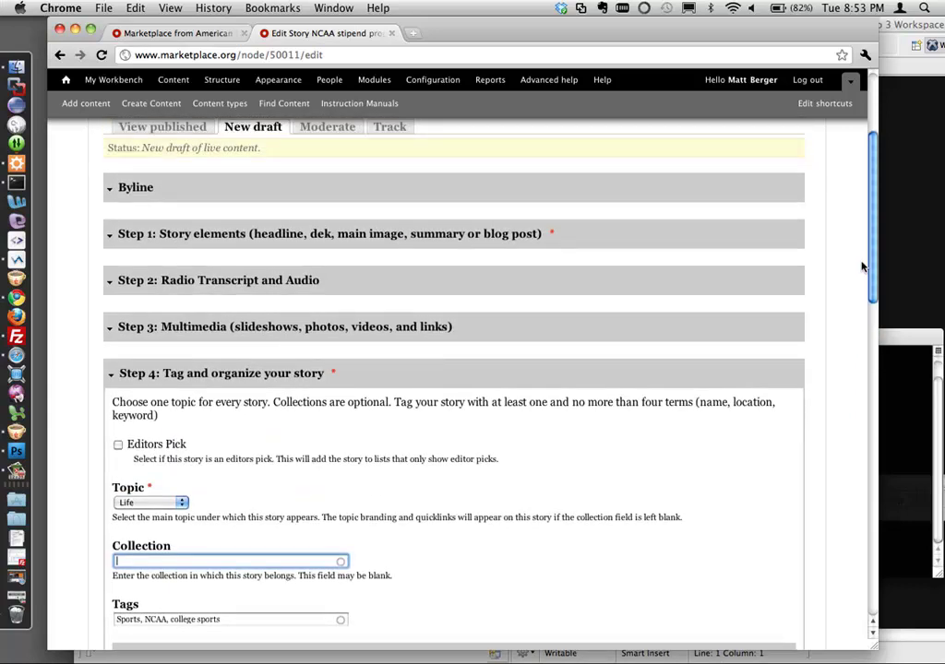
scroll(862, 266, up, 4)
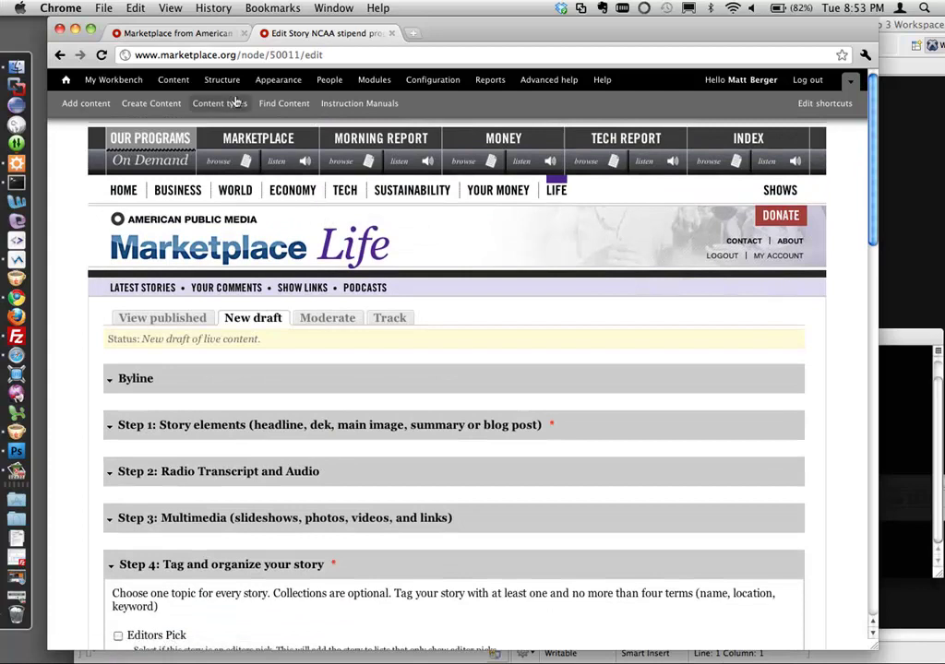
click(275, 105)
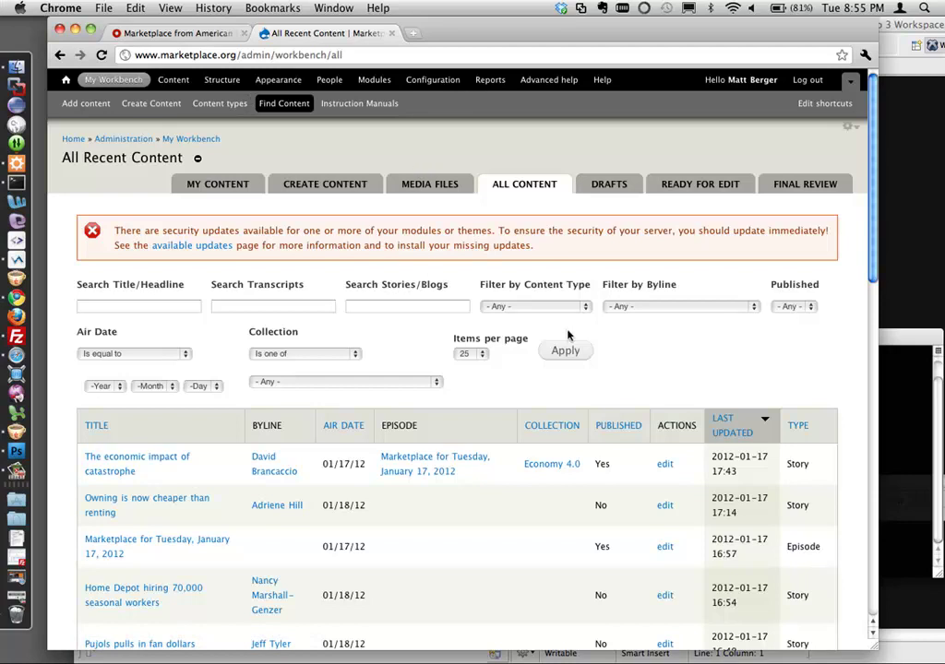
click(533, 307)
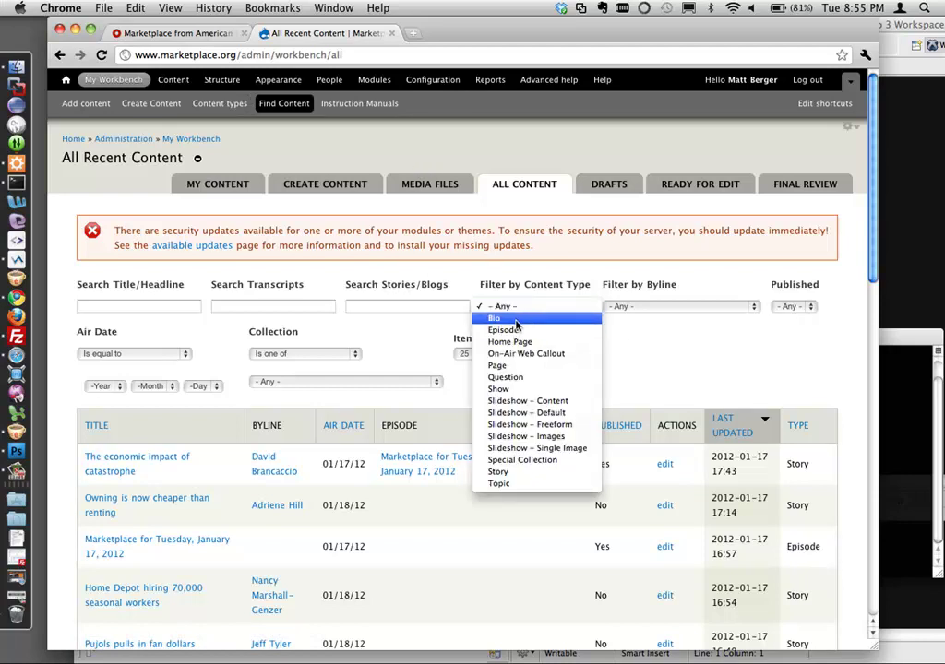
click(77, 95)
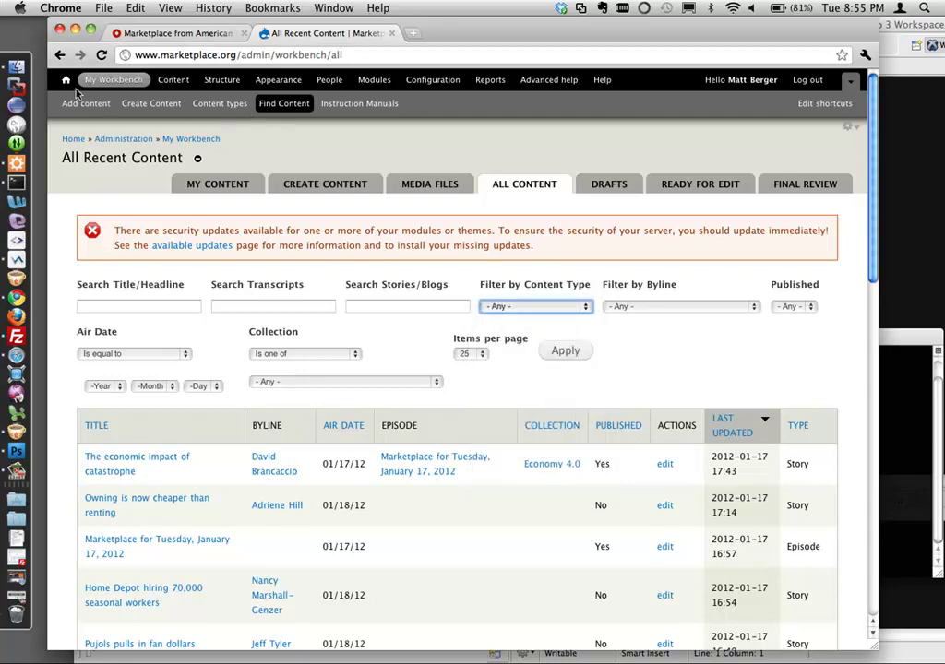
Open the content creation page and review the available content types and their descriptions.
click(76, 106)
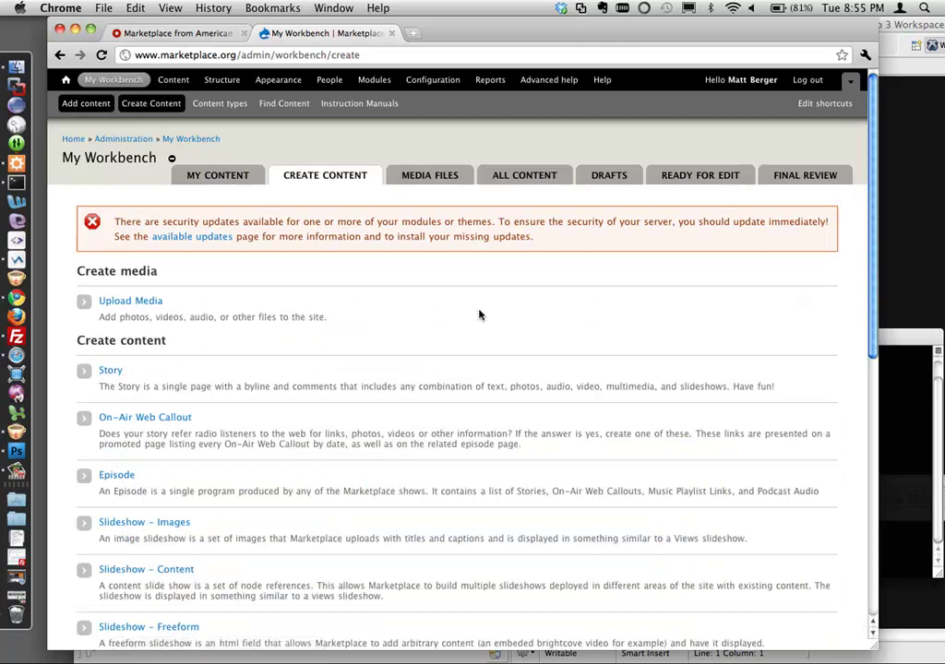
drag(871, 314, 850, 369)
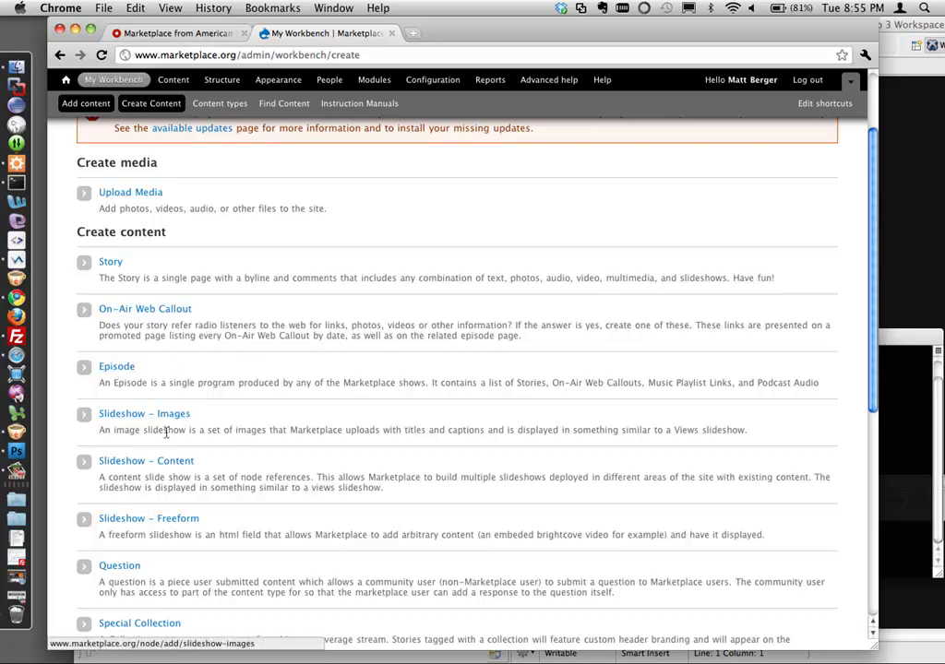
drag(868, 368, 859, 399)
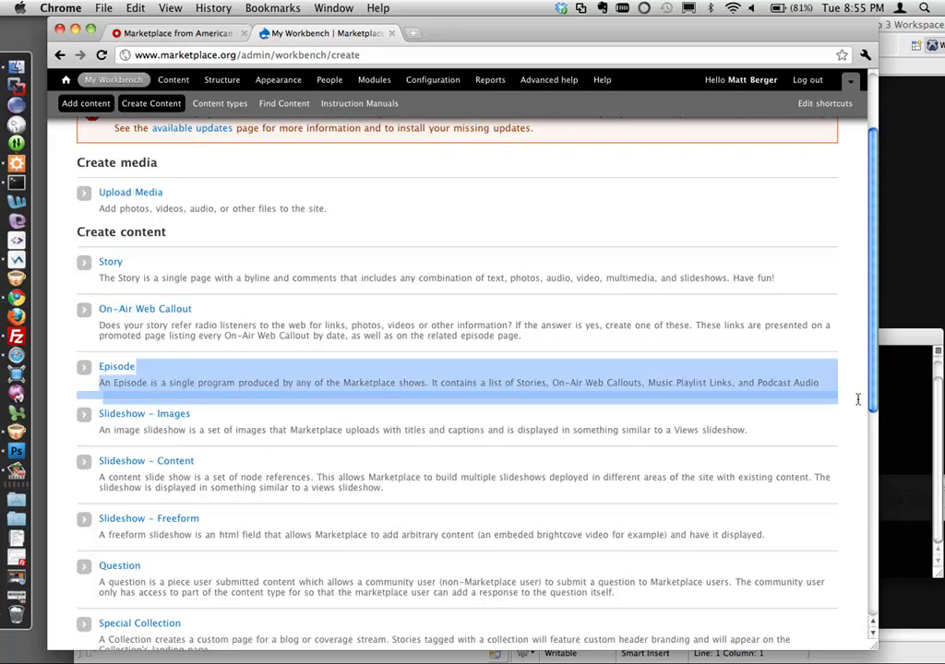
click(881, 407)
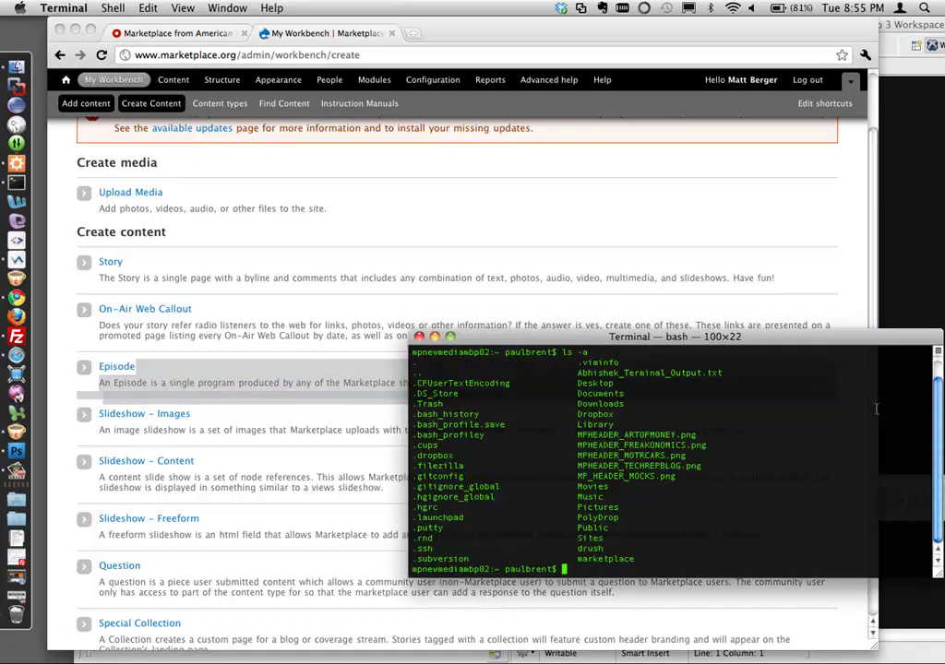
click(837, 272)
drag(874, 291, 796, 426)
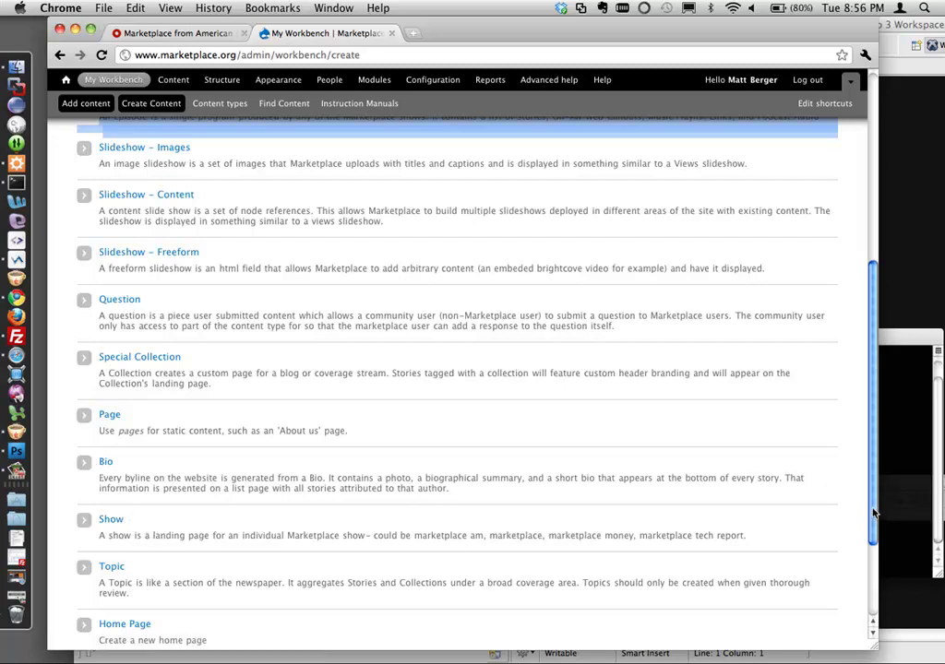
scroll(855, 544, down, 3)
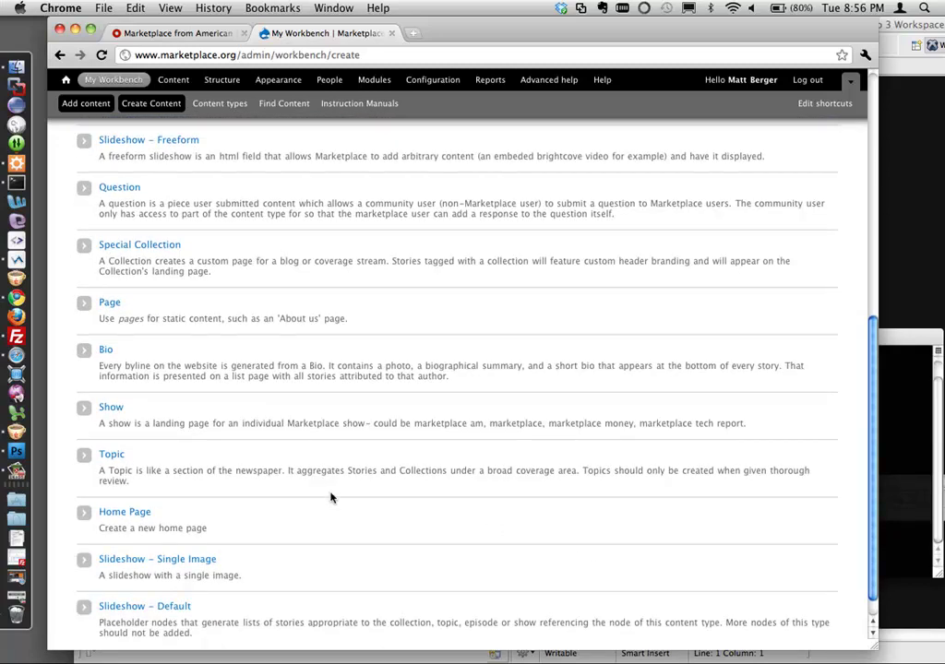
Open a new Show form and examine its description, show page content and branding image fields.
click(115, 410)
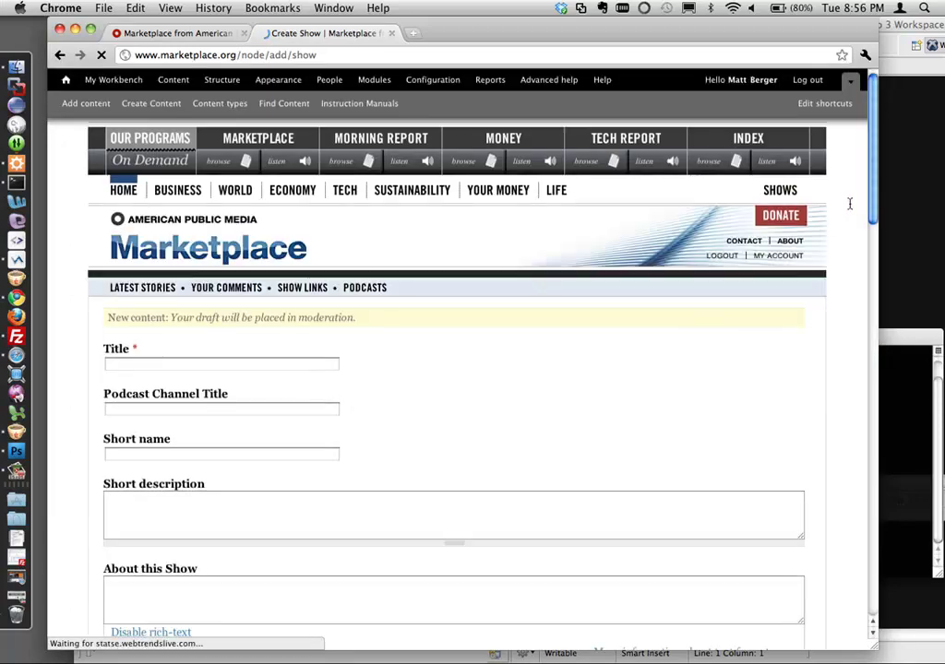
scroll(838, 292, down, 5)
scroll(838, 291, down, 6)
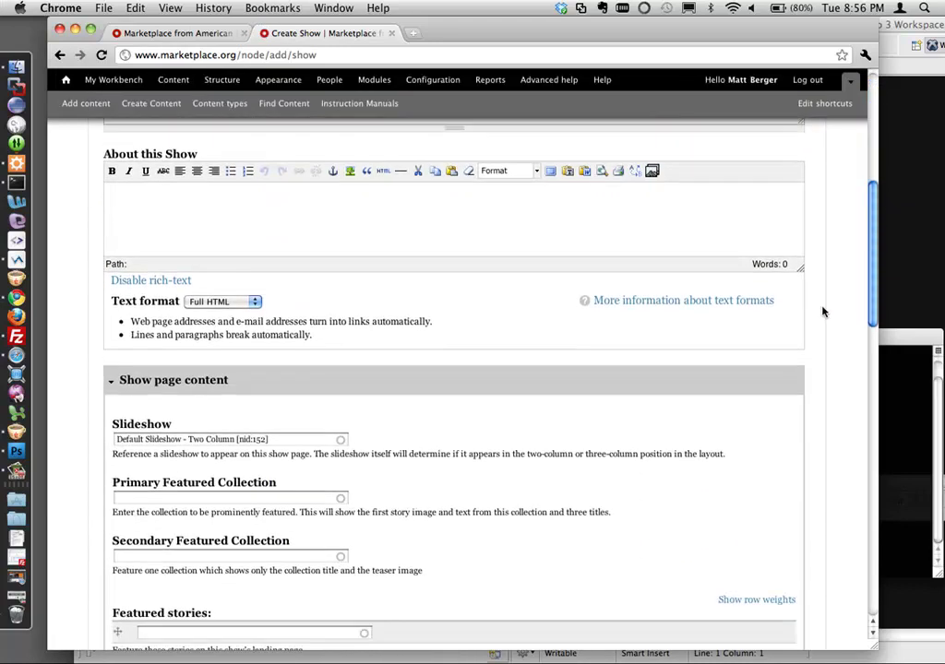
scroll(784, 369, down, 3)
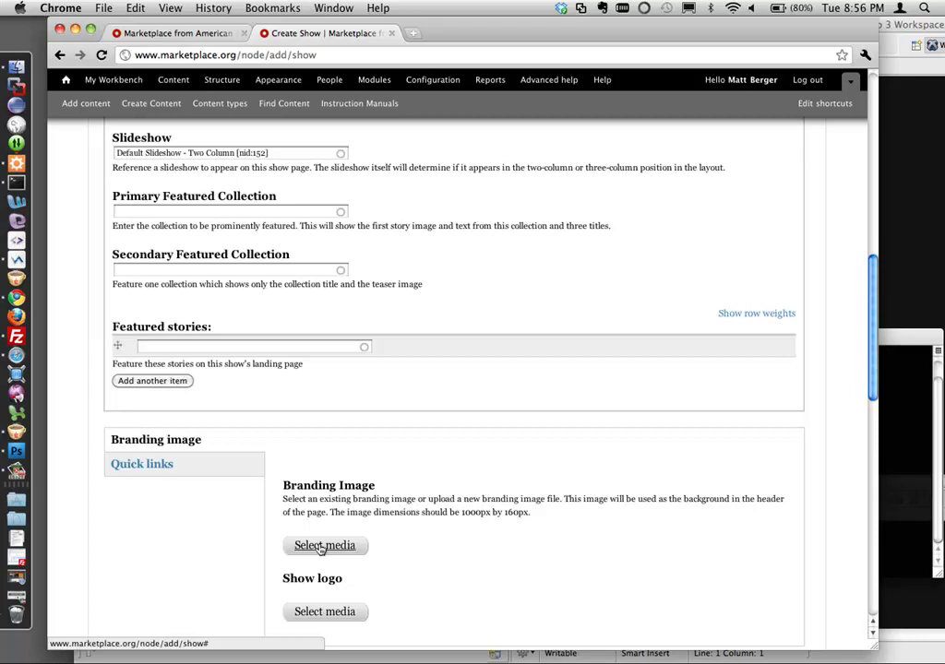
scroll(309, 535, up, 3)
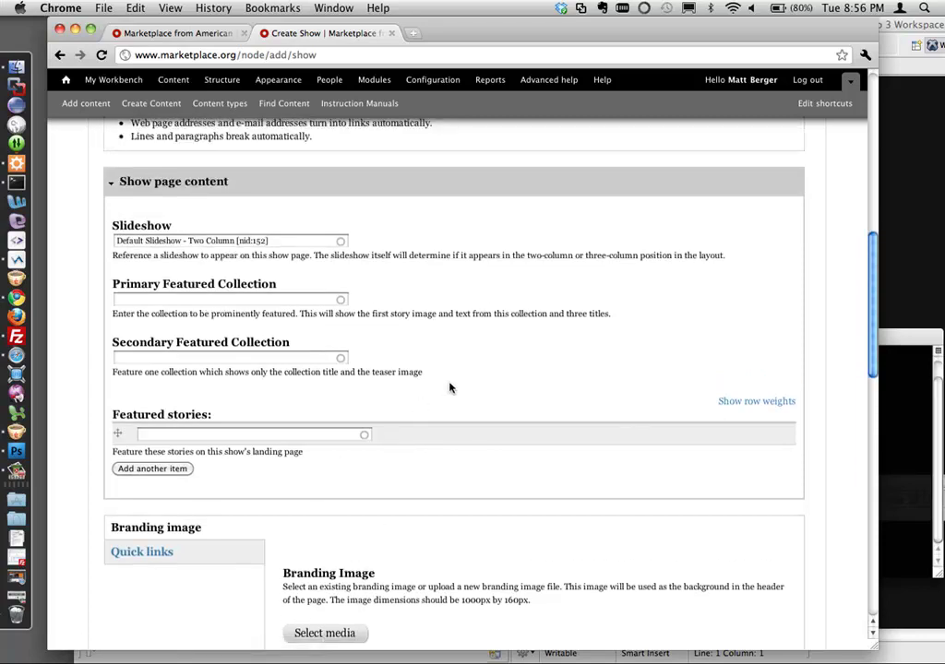
scroll(877, 304, up, 3)
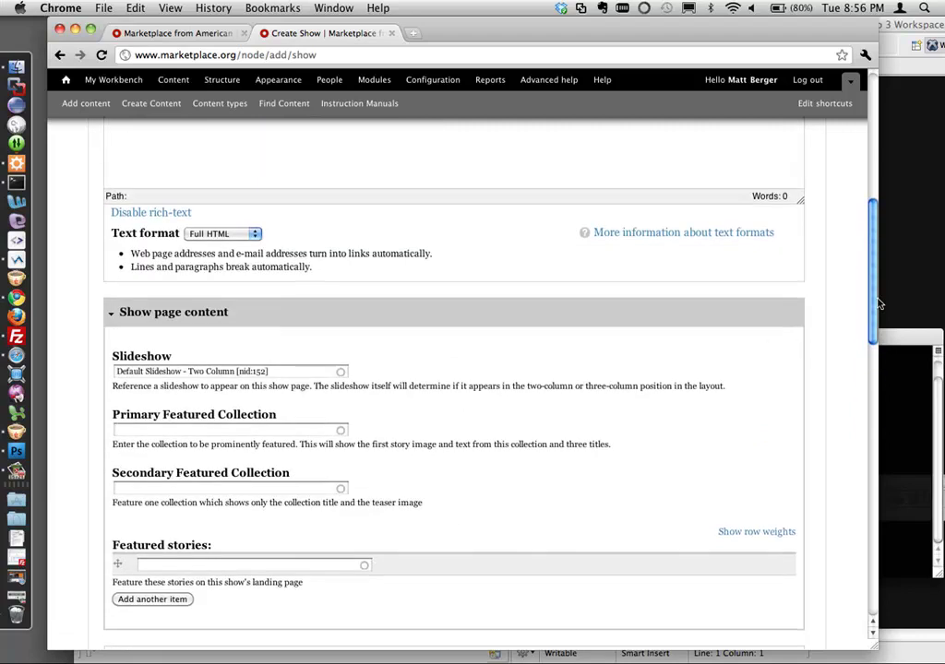
scroll(876, 277, up, 9)
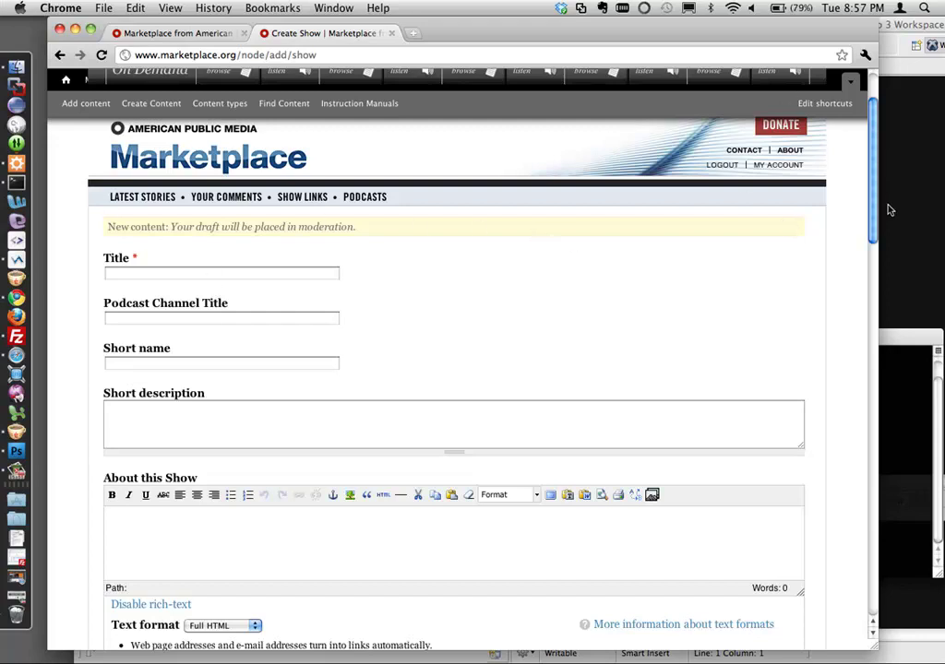
scroll(862, 153, up, 2)
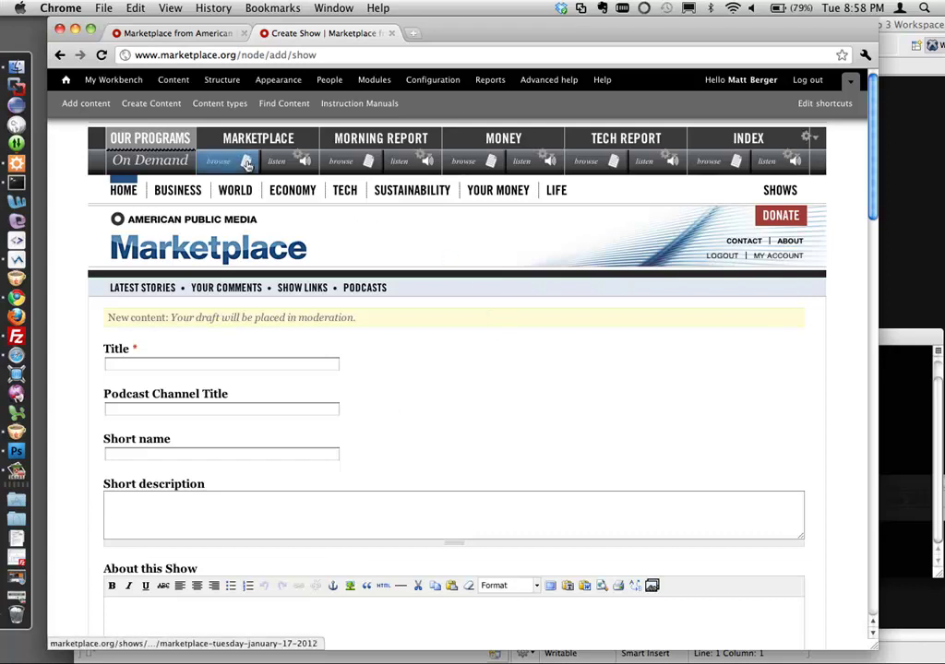
Go back to the list of content types and open a new Episode form.
click(60, 55)
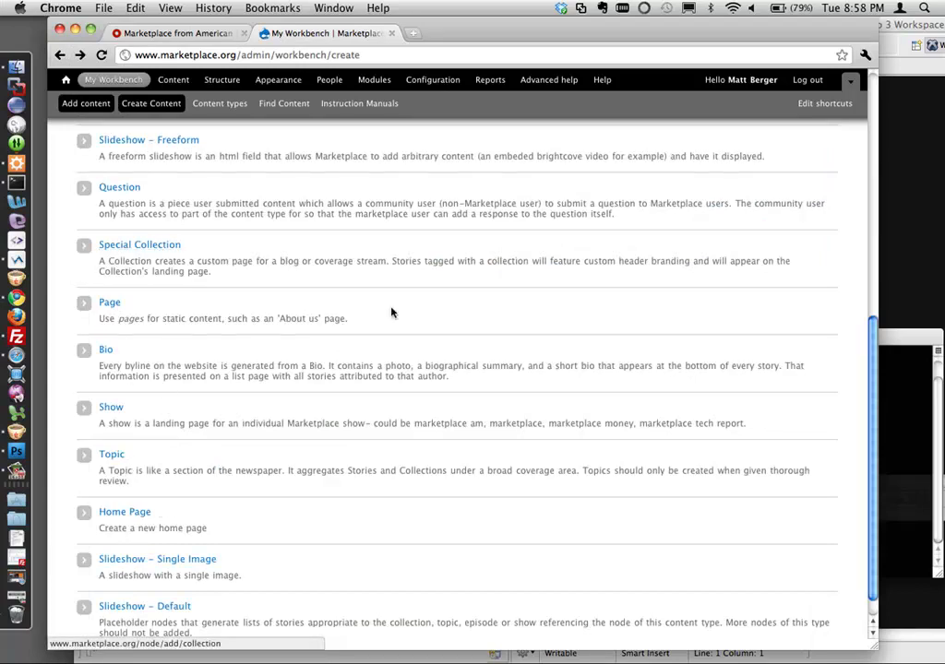
scroll(875, 411, up, 1)
drag(875, 411, 869, 318)
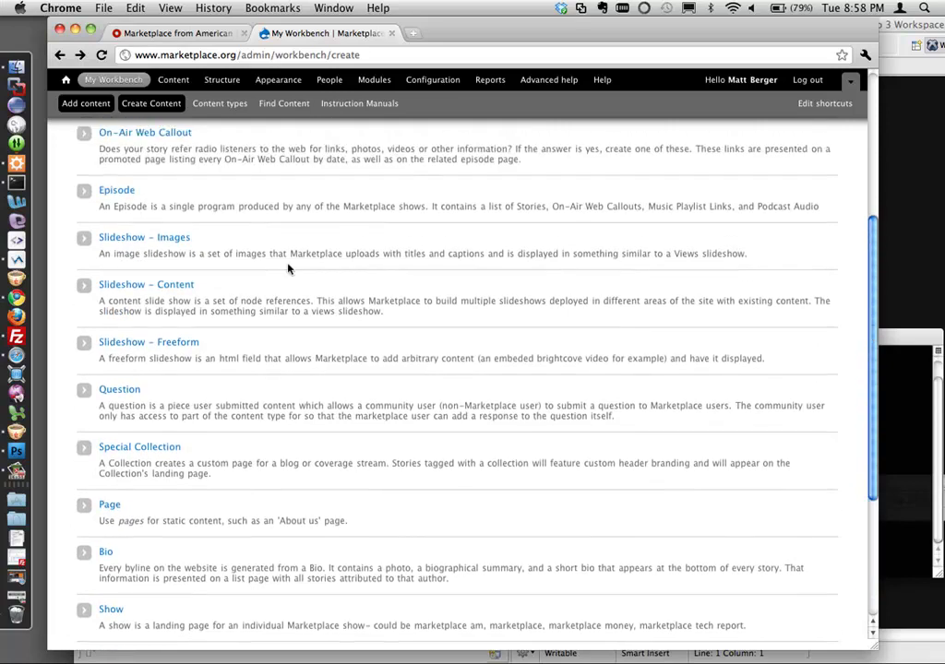
click(129, 192)
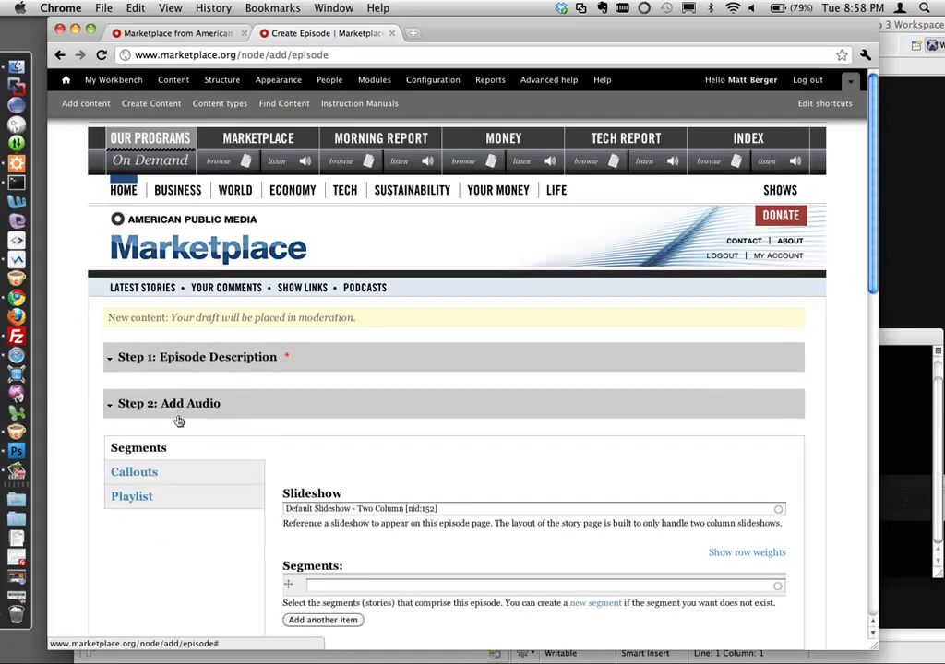
Expand the Episode Description section and examine the title, air date, show and remaining settings of the Episode form.
click(186, 358)
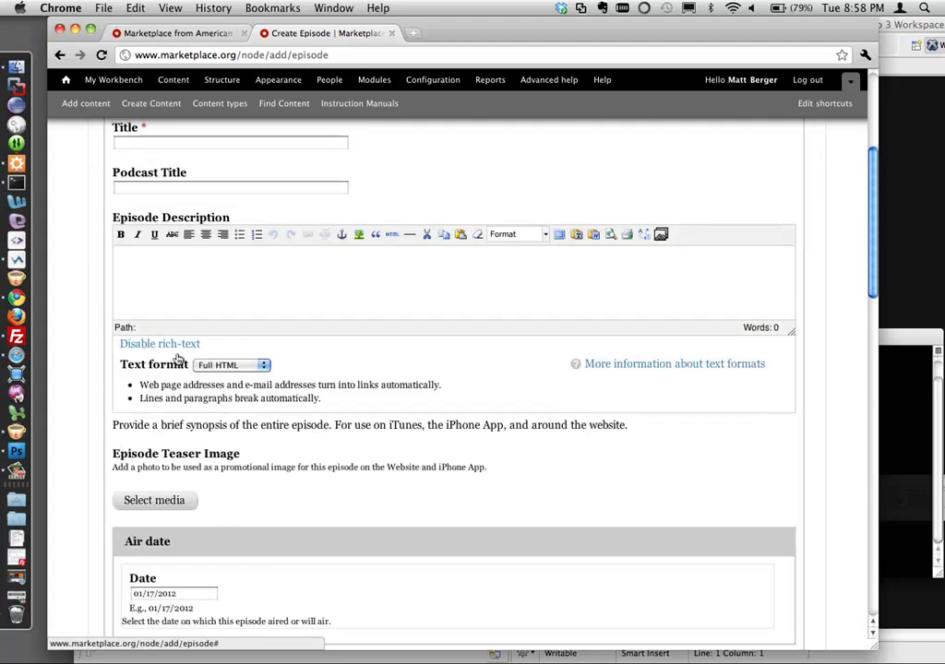
click(203, 593)
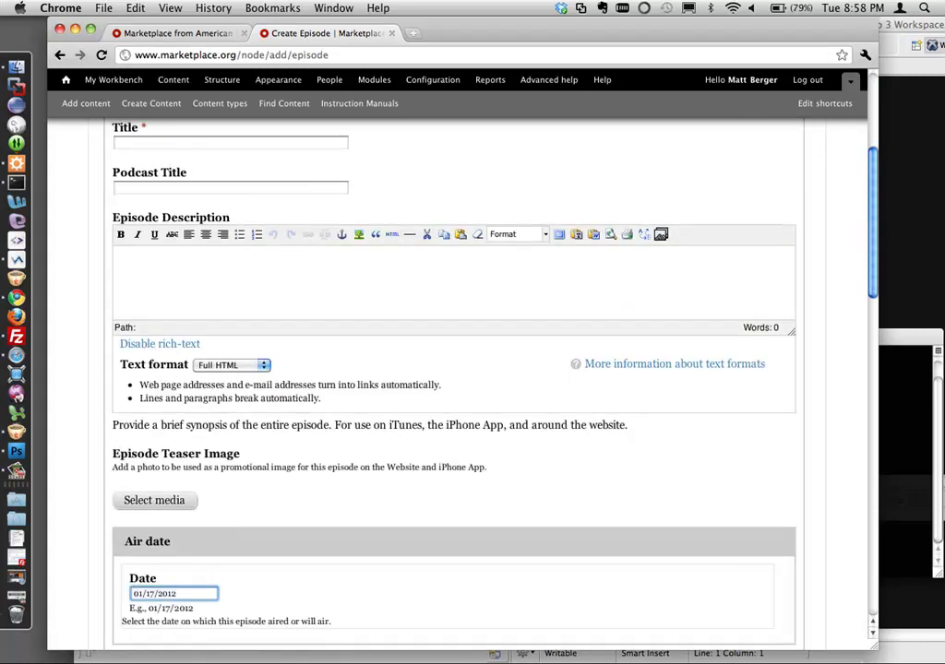
click(873, 633)
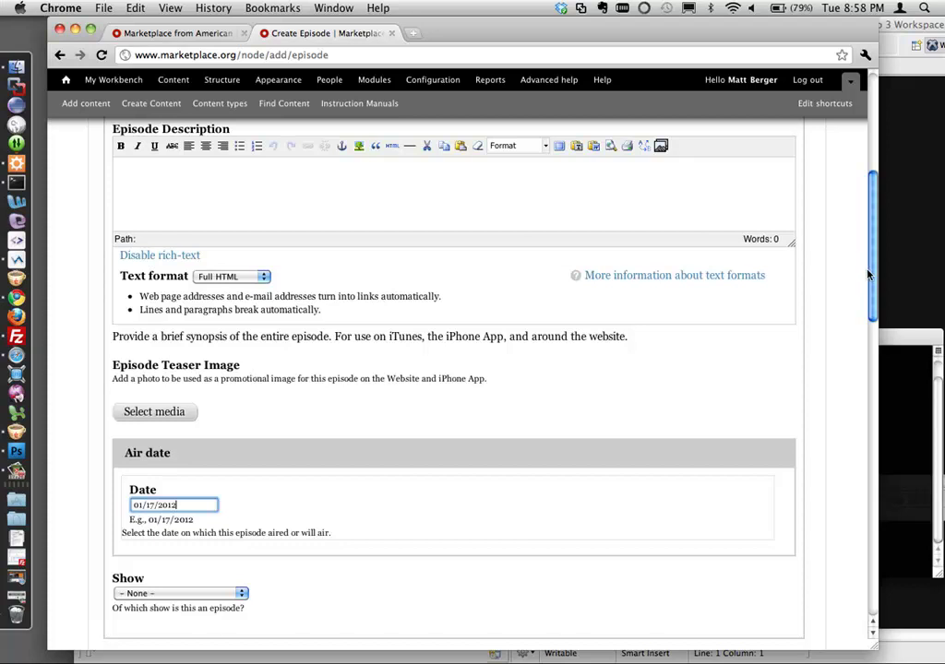
drag(873, 290, 873, 298)
scroll(850, 394, down, 10)
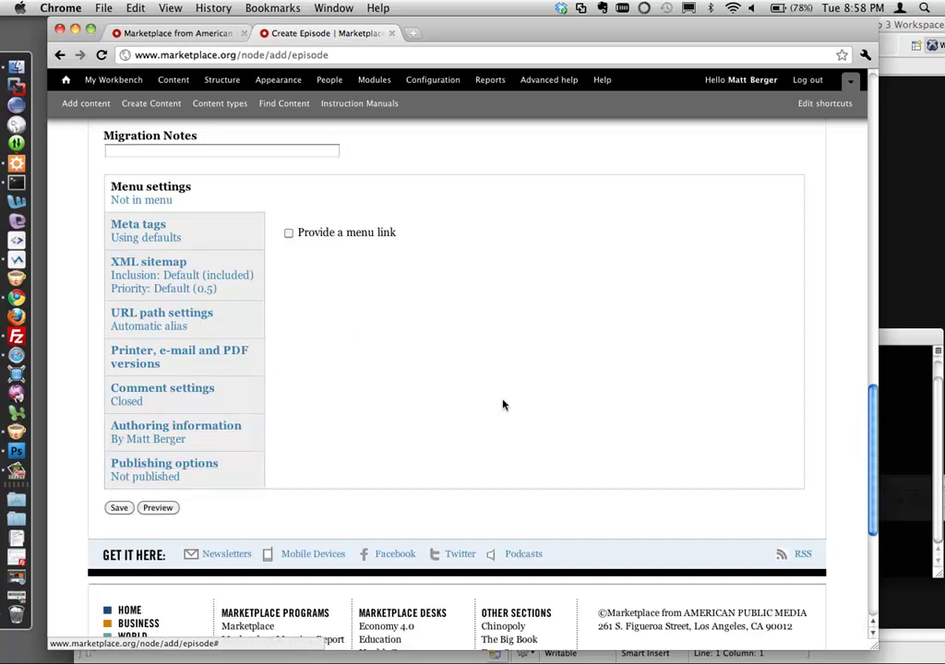
Leave the blank Episode form and go to the Marketplace home page.
drag(871, 525, 878, 318)
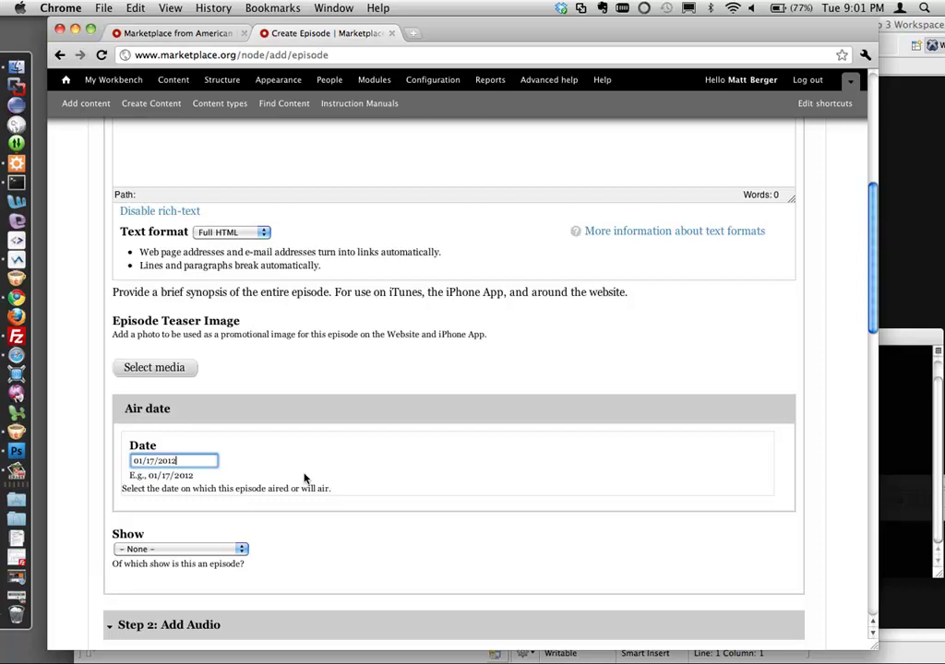
drag(875, 282, 849, 156)
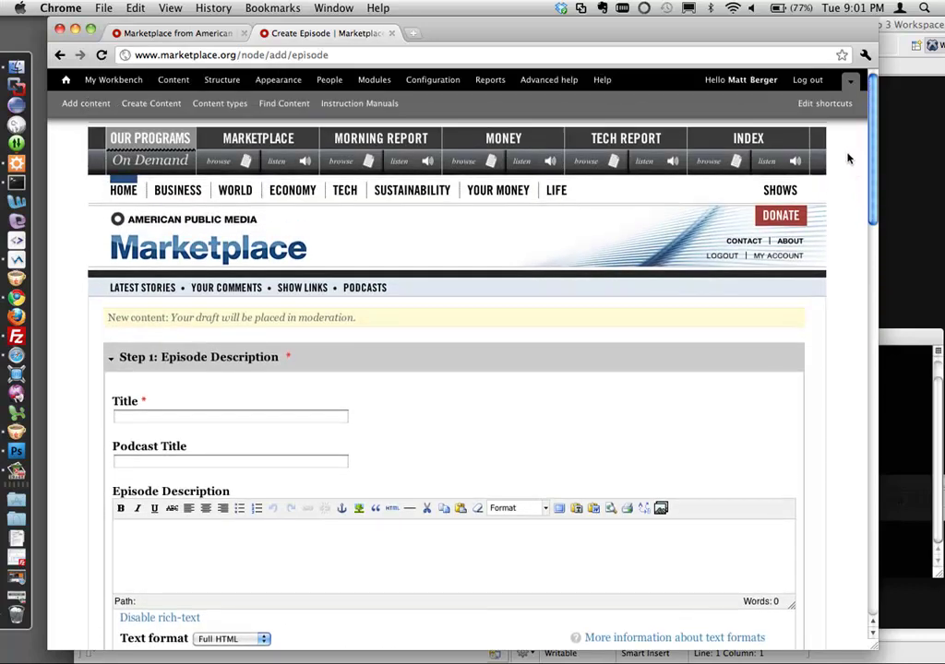
click(124, 190)
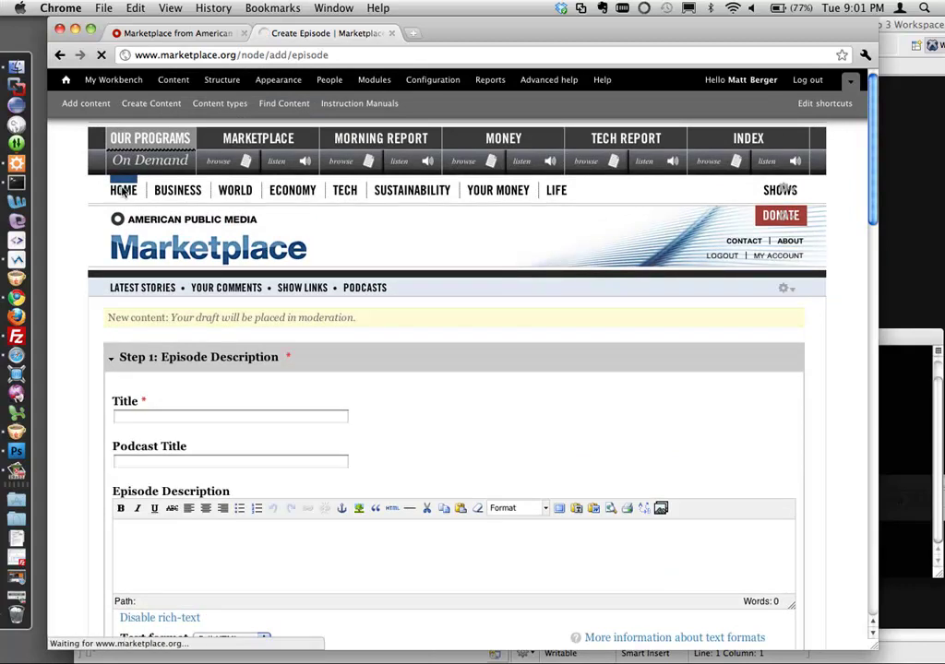